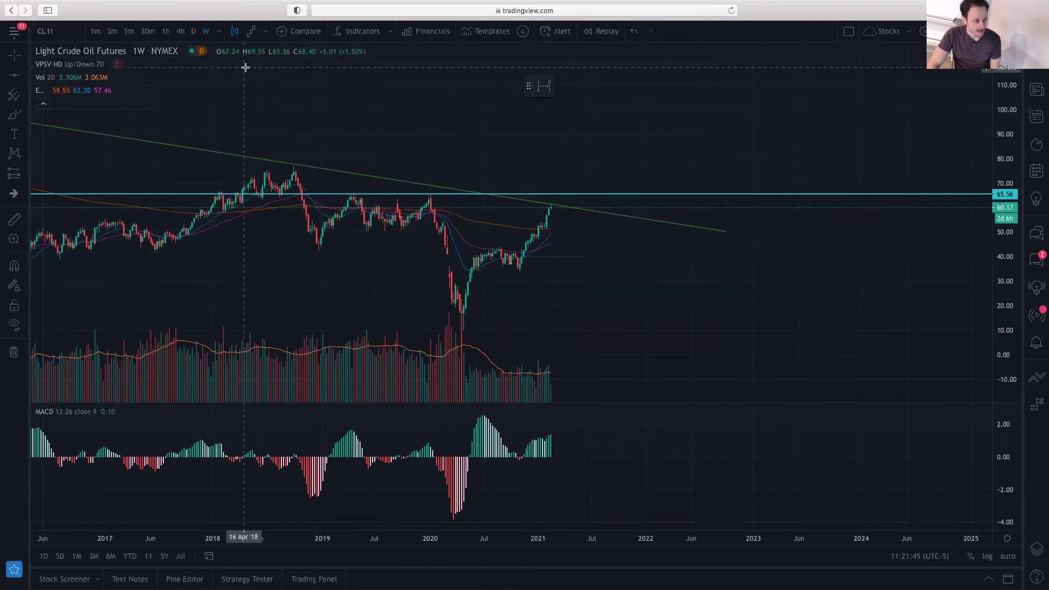
Step: Change the crude oil futures chart interval from 1W to 1D
{"action": "left_click", "coordinate": [194, 32]}
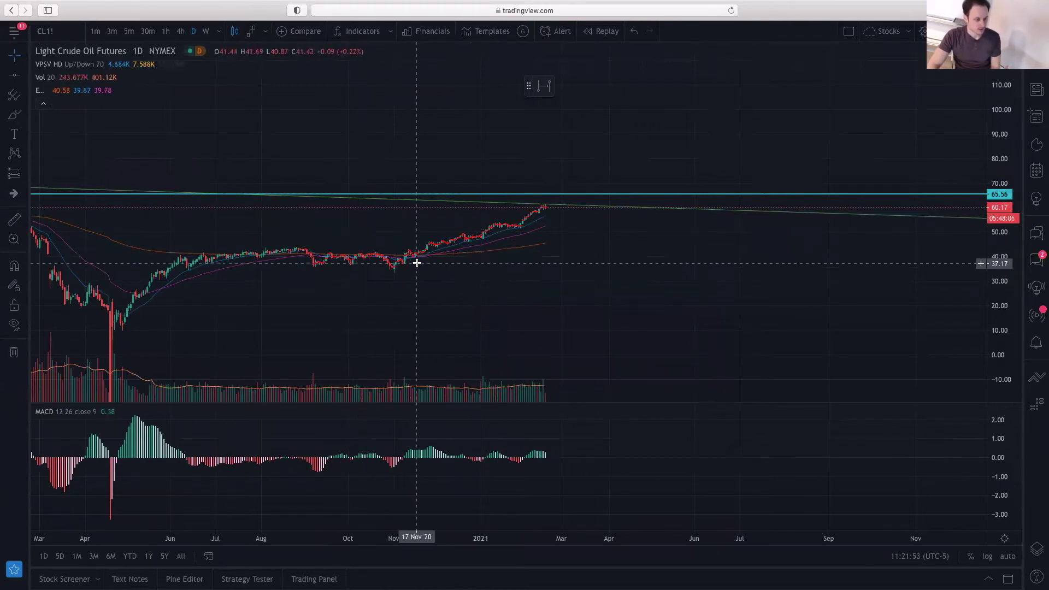
Step: Zoom out, stretch the price scale and pan back to 2018–2019 daily prices
{"action": "scroll", "coordinate": [601, 294], "scroll_direction": "down", "scroll_amount": 2}
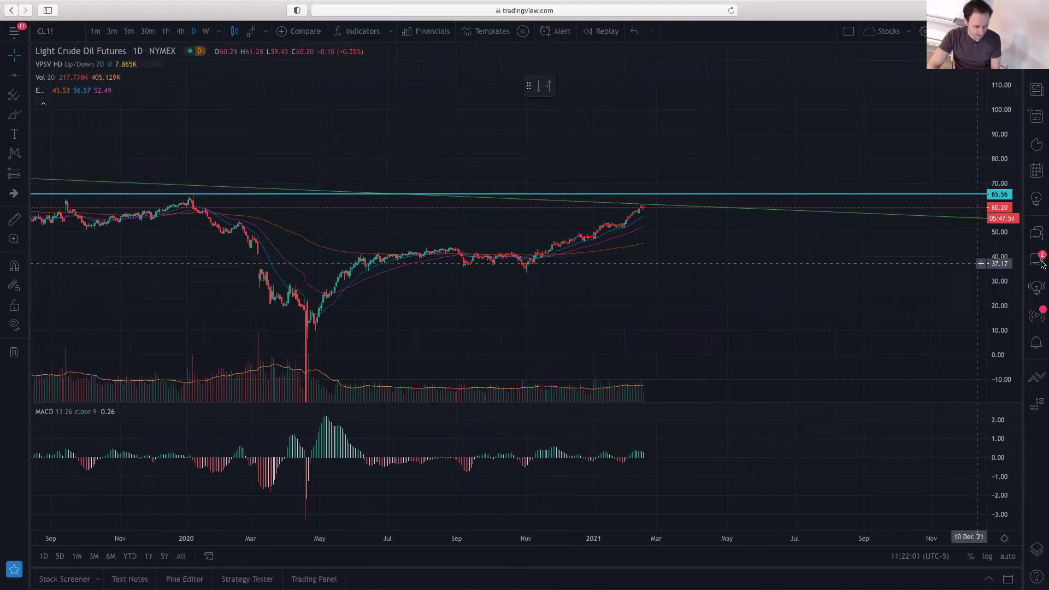
{"action": "left_click_drag", "start_coordinate": [1009, 338], "coordinate": [996, 309]}
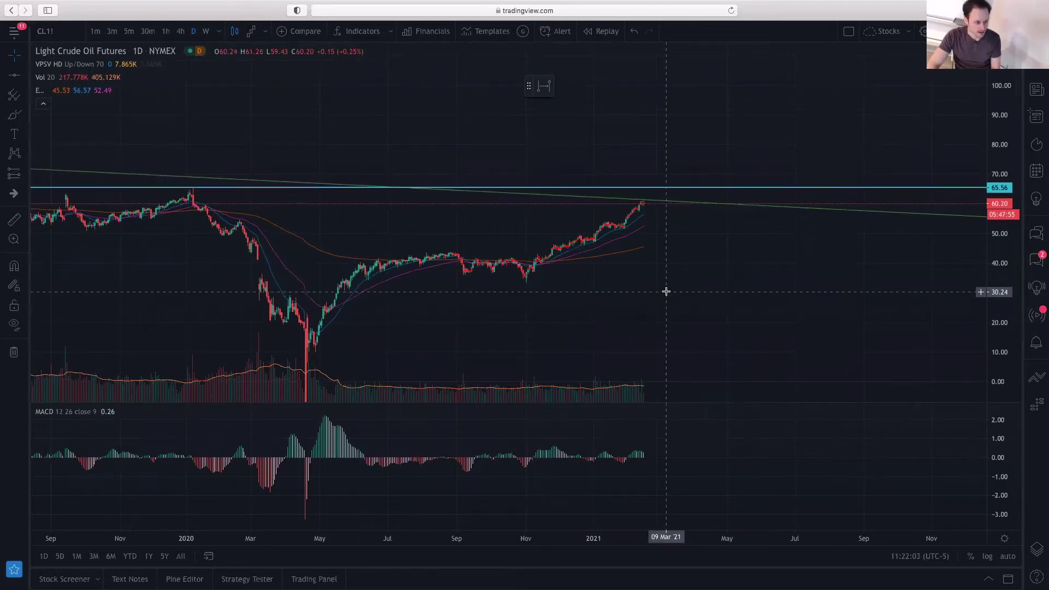
{"action": "left_click_drag", "start_coordinate": [169, 206], "coordinate": [397, 209]}
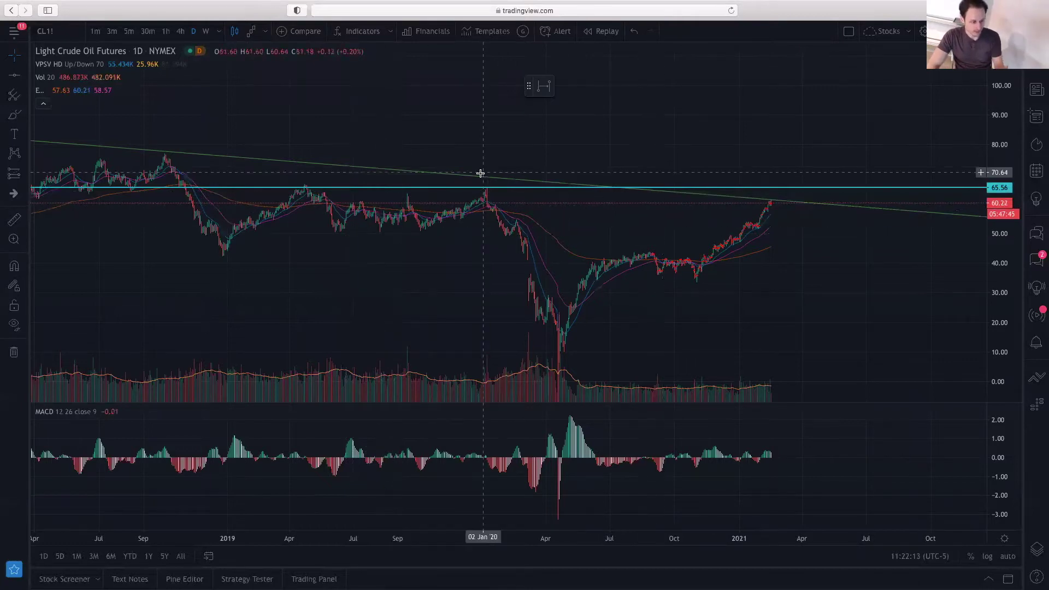
{"action": "scroll", "coordinate": [467, 181], "scroll_direction": "down", "scroll_amount": 3}
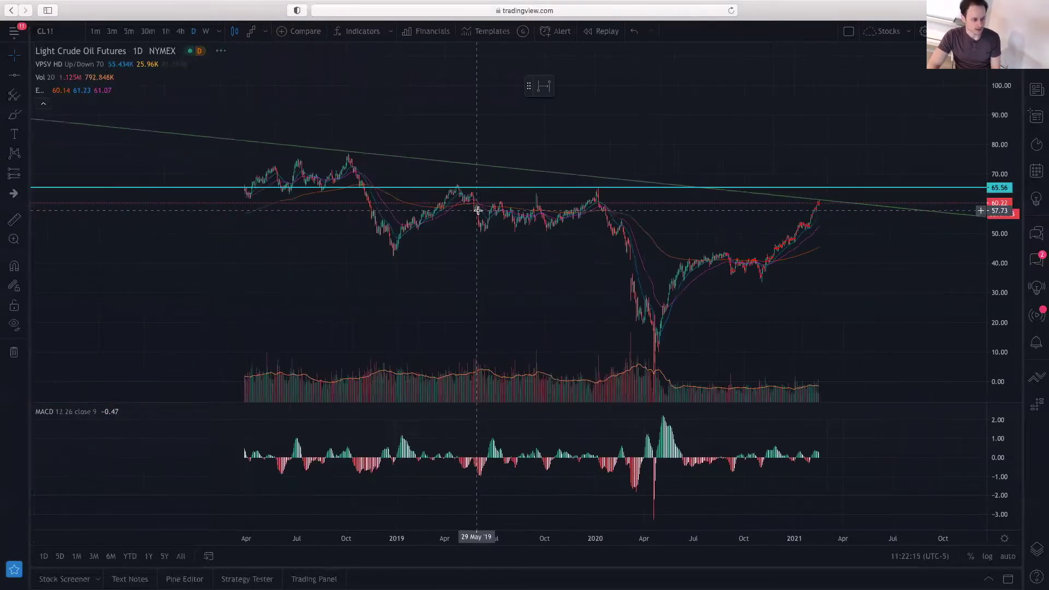
Step: Return to weekly candles and zoom out to show 2007–2021 with the 2008-peak downtrend line
{"action": "left_click", "coordinate": [207, 32]}
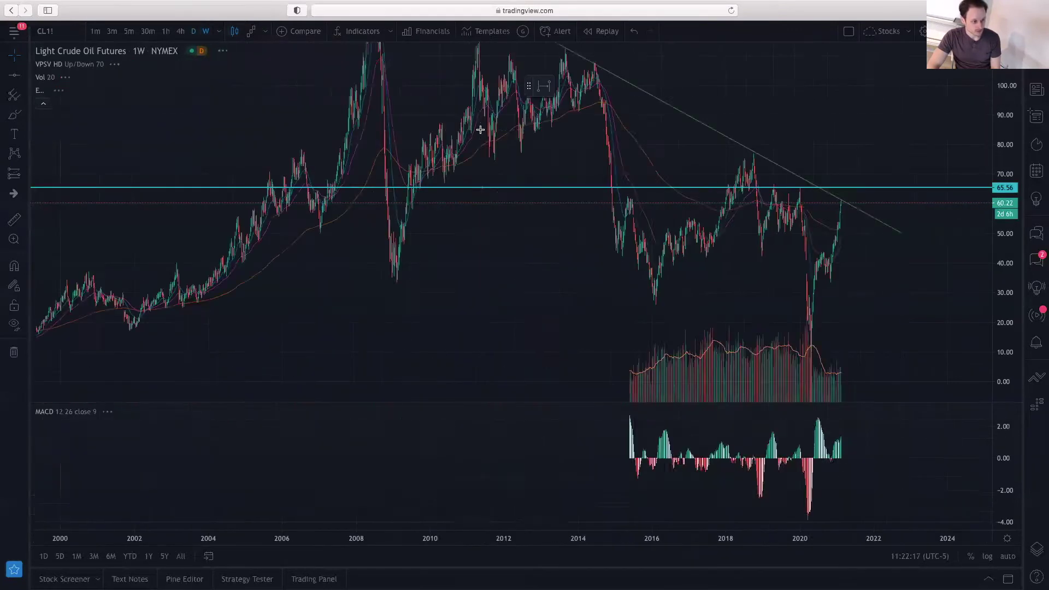
{"action": "scroll", "coordinate": [749, 234], "scroll_direction": "right", "scroll_amount": 5}
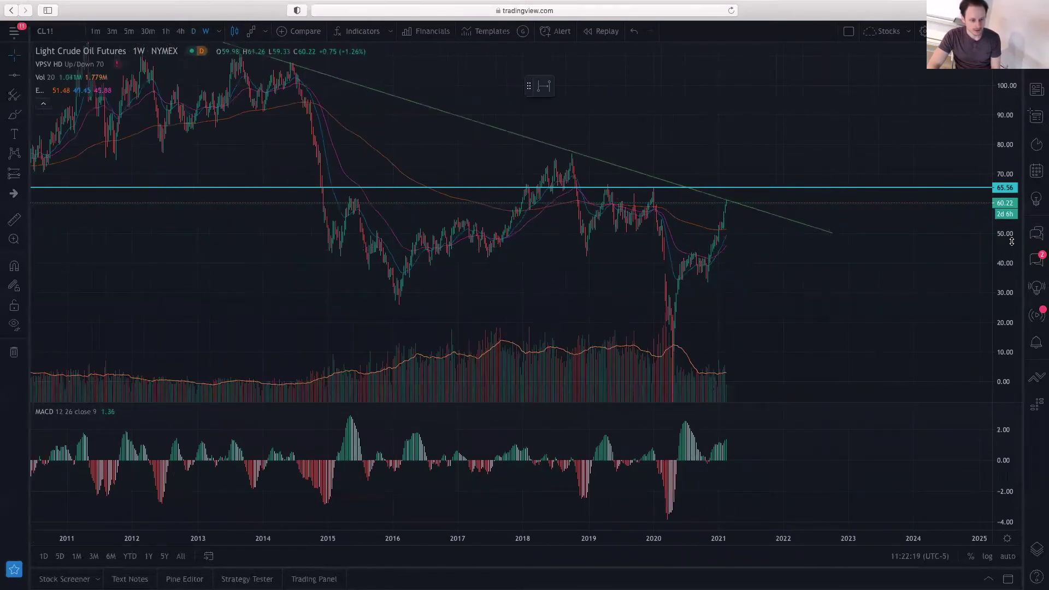
{"action": "scroll", "coordinate": [946, 311], "scroll_direction": "down", "scroll_amount": 5}
{"action": "left_click_drag", "start_coordinate": [1011, 260], "coordinate": [1003, 311]}
{"action": "scroll", "coordinate": [935, 307], "scroll_direction": "right", "scroll_amount": 2}
{"action": "scroll", "coordinate": [869, 300], "scroll_direction": "up", "scroll_amount": 3}
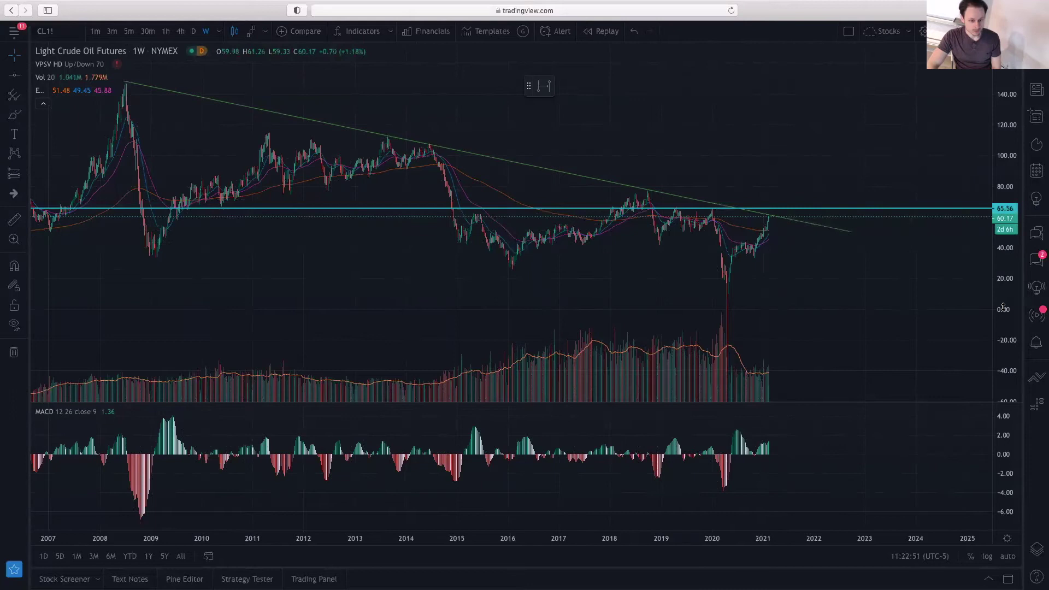
{"action": "scroll", "coordinate": [925, 166], "scroll_direction": "up", "scroll_amount": 5}
{"action": "scroll", "coordinate": [804, 246], "scroll_direction": "up", "scroll_amount": 5}
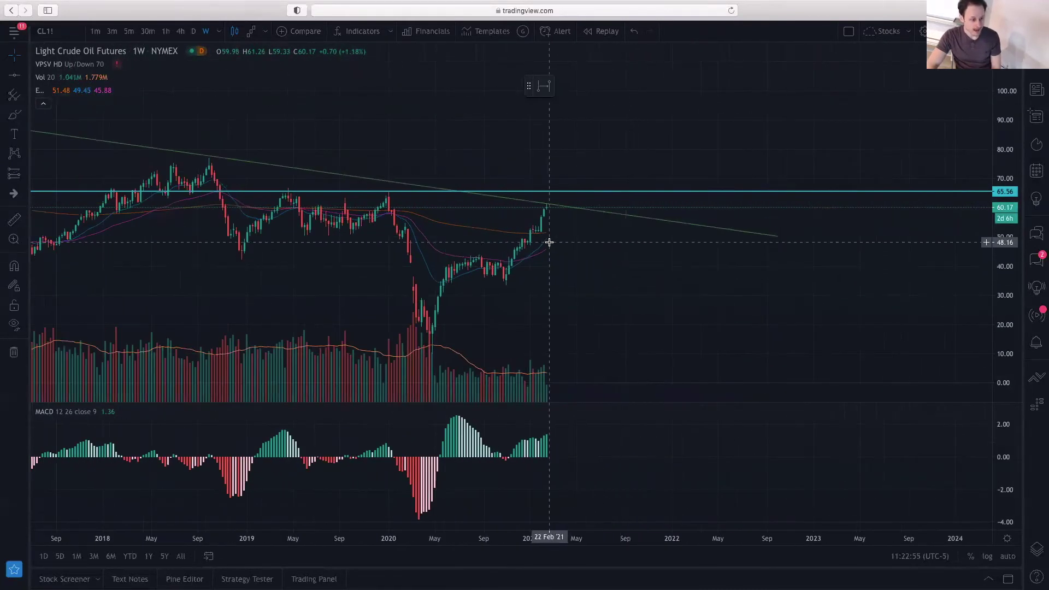
{"action": "scroll", "coordinate": [547, 242], "scroll_direction": "up", "scroll_amount": 1}
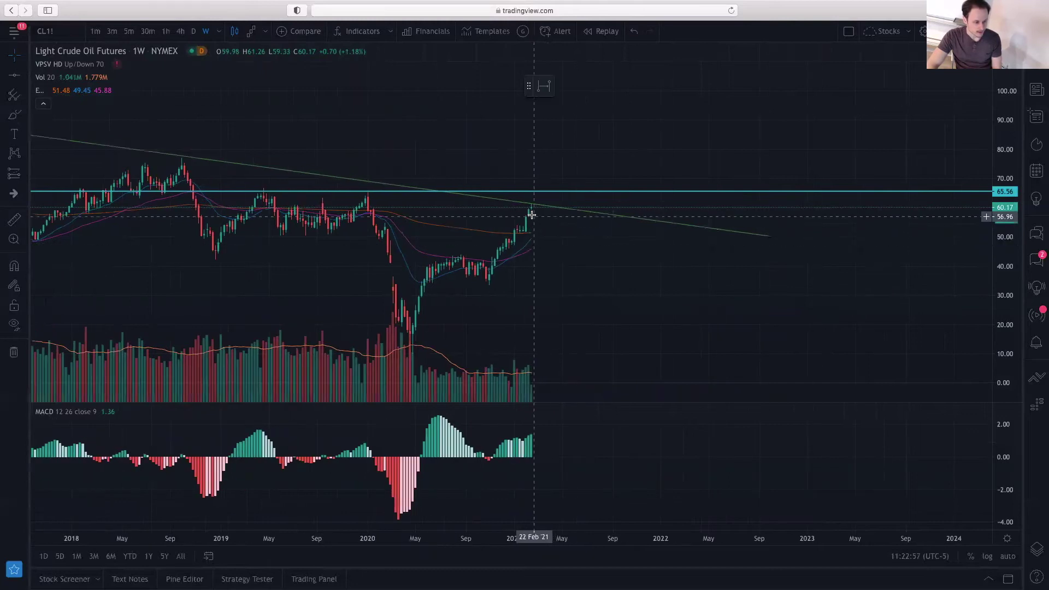
{"action": "scroll", "coordinate": [559, 227], "scroll_direction": "left", "scroll_amount": 3}
{"action": "scroll", "coordinate": [661, 236], "scroll_direction": "up", "scroll_amount": 1}
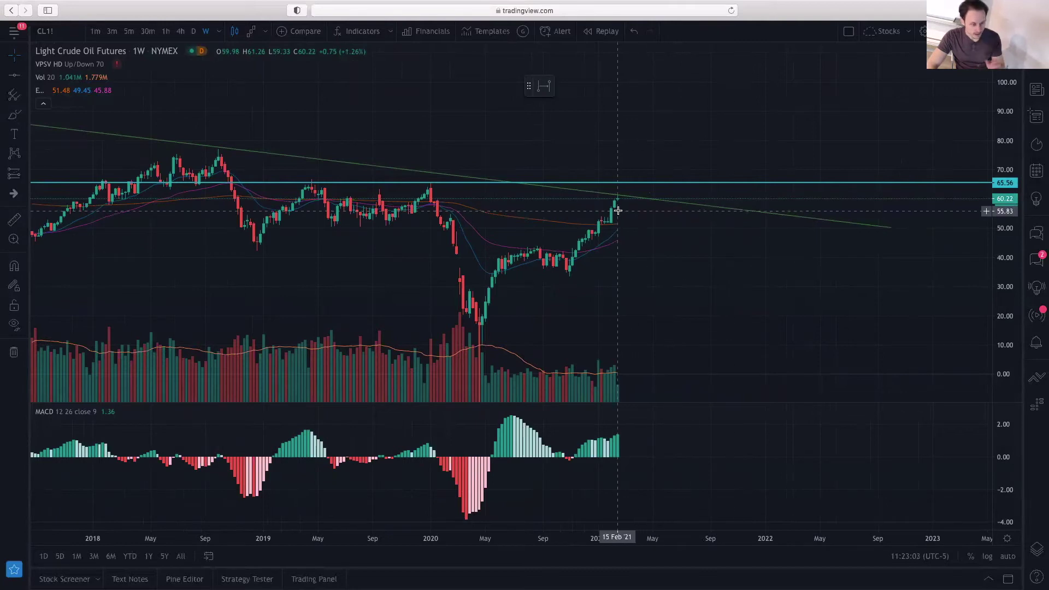
{"action": "scroll", "coordinate": [652, 229], "scroll_direction": "down", "scroll_amount": 5}
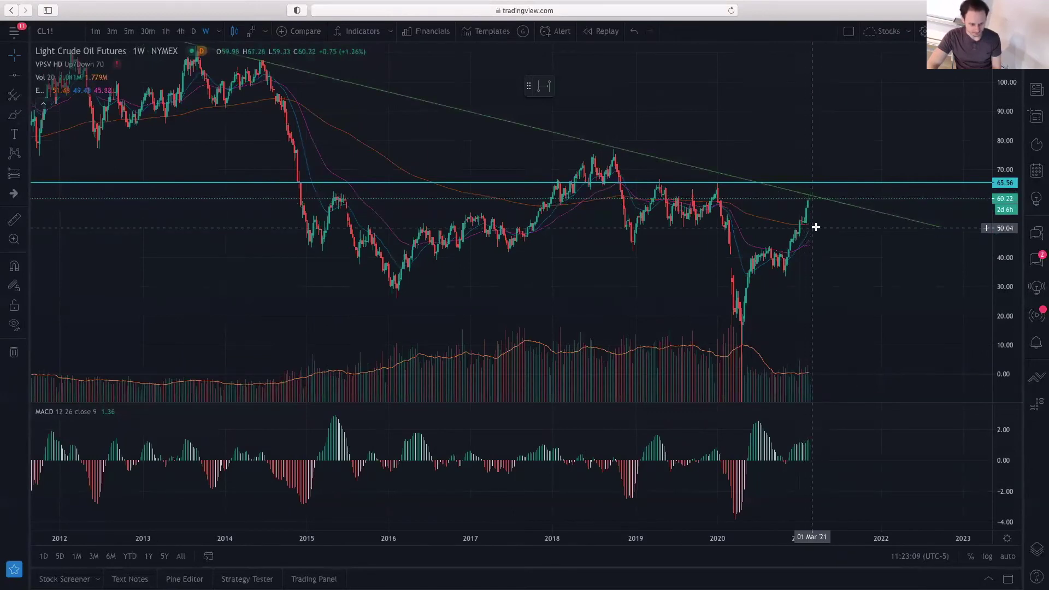
{"action": "scroll", "coordinate": [803, 253], "scroll_direction": "up", "scroll_amount": 2}
{"action": "scroll", "coordinate": [798, 253], "scroll_direction": "up", "scroll_amount": 3}
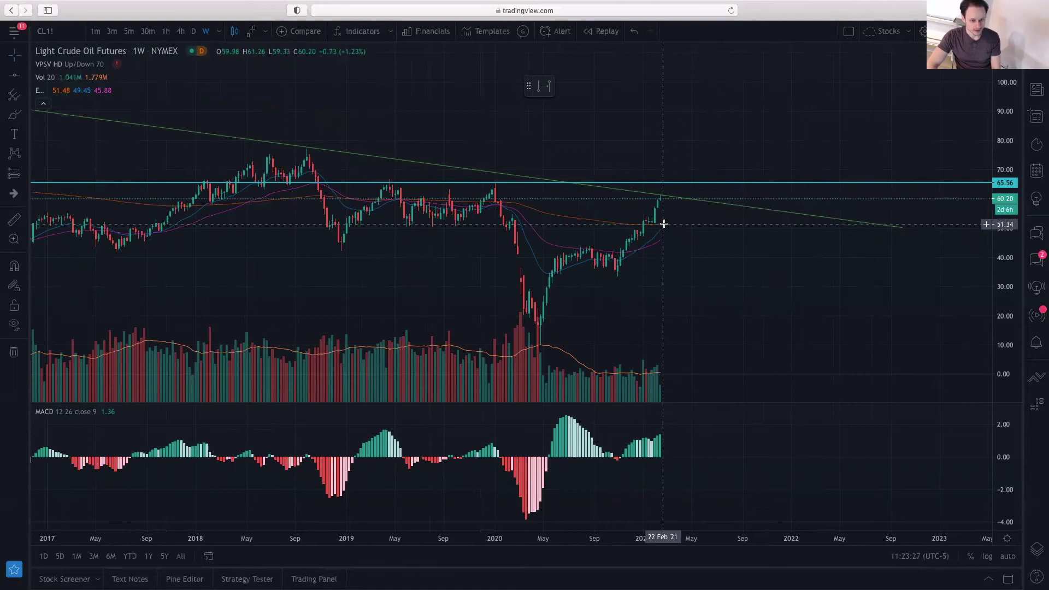
{"action": "scroll", "coordinate": [688, 235], "scroll_direction": "down", "scroll_amount": 6}
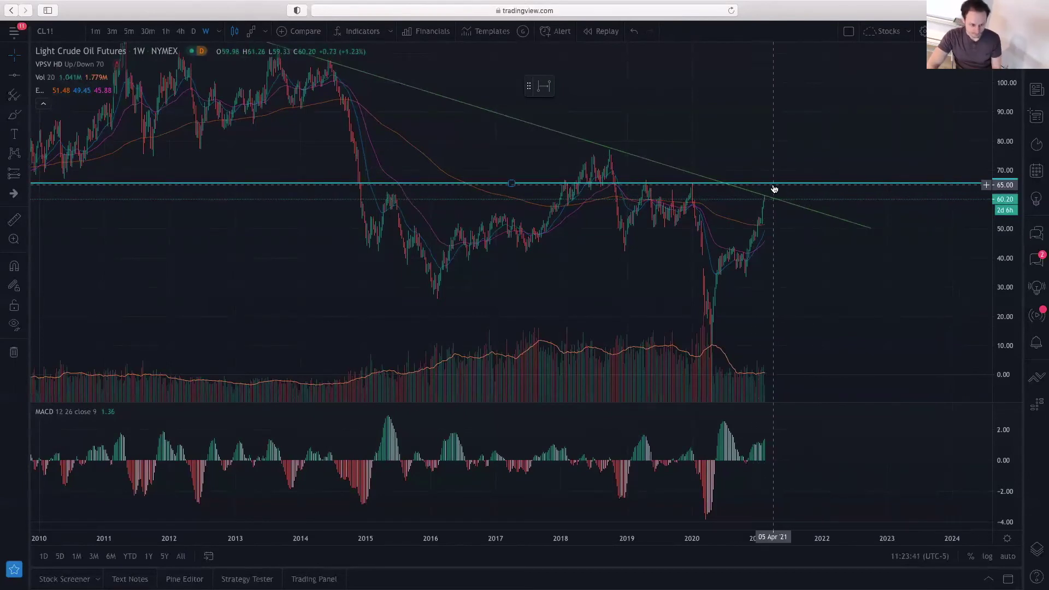
{"action": "scroll", "coordinate": [765, 251], "scroll_direction": "up", "scroll_amount": 5}
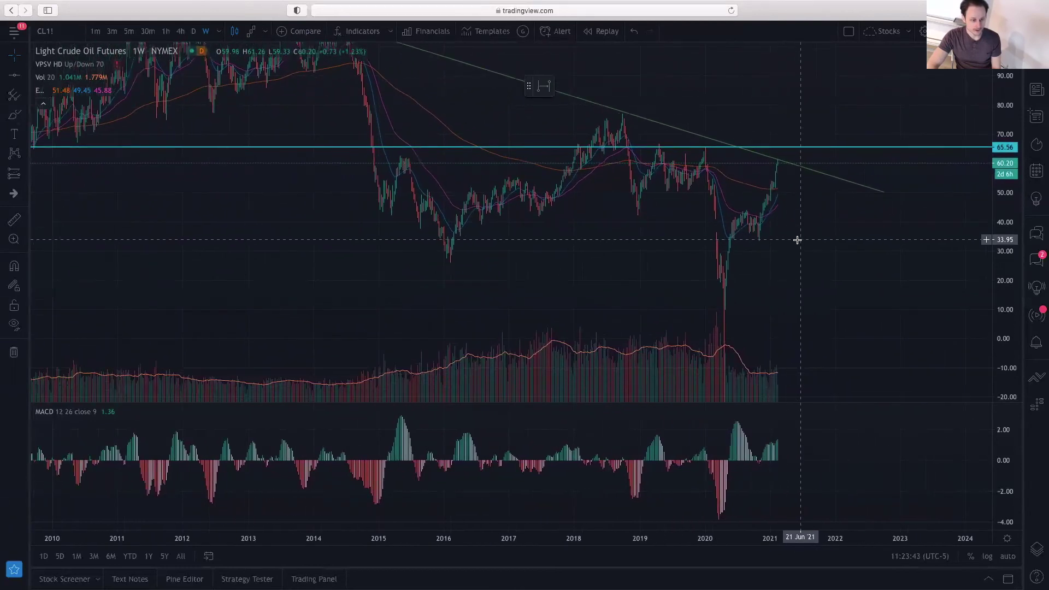
{"action": "scroll", "coordinate": [790, 242], "scroll_direction": "up", "scroll_amount": 3}
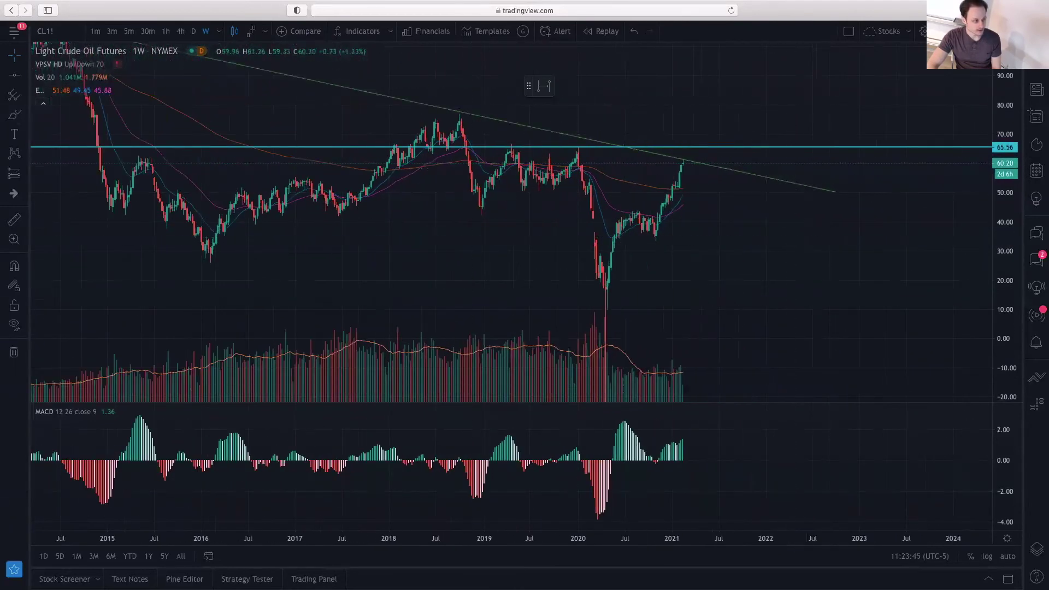
{"action": "left_click", "coordinate": [25, 74]}
Step: Draw a rising trend line from the April 2020 low to above current price
{"action": "left_click", "coordinate": [76, 74]}
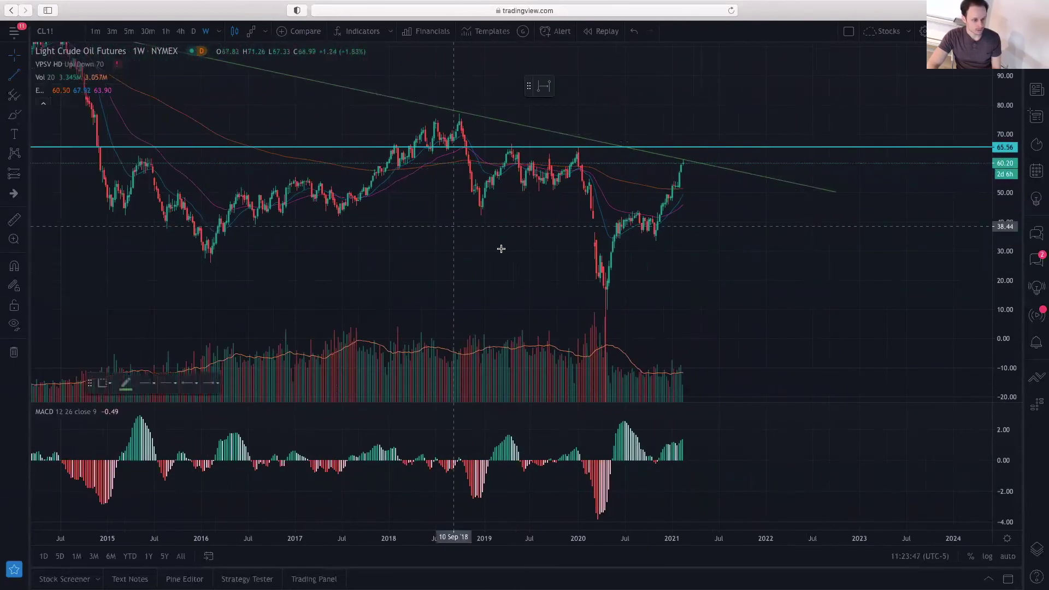
{"action": "left_click", "coordinate": [607, 310]}
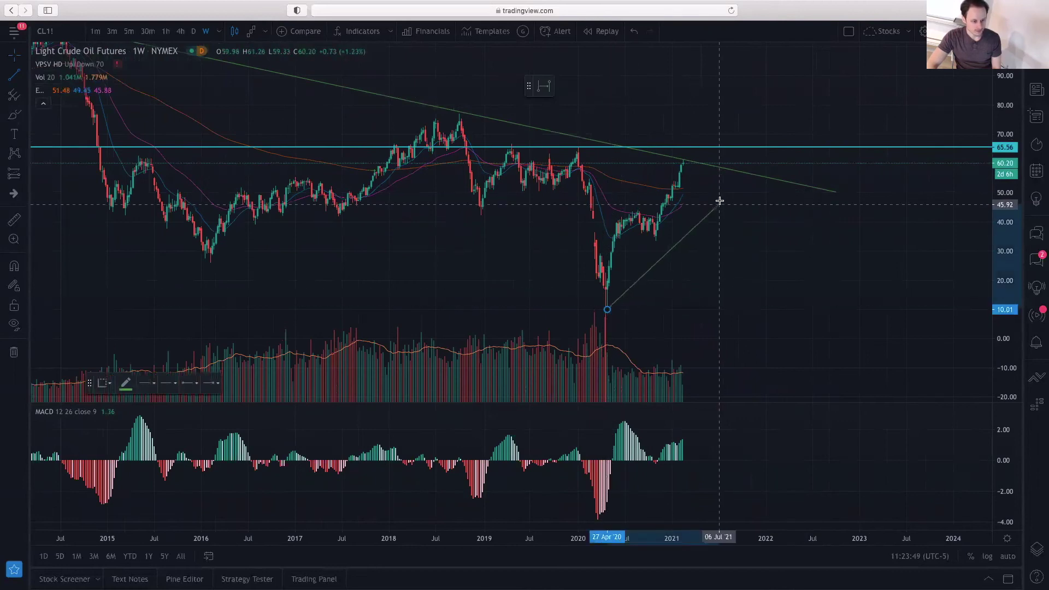
{"action": "left_click", "coordinate": [722, 153]}
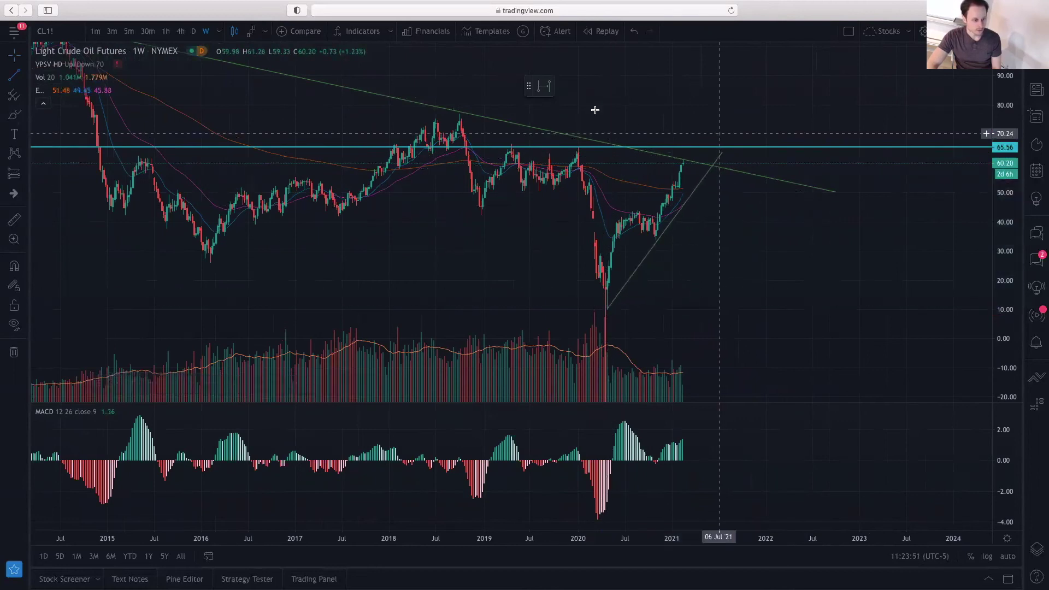
Step: Switch to daily candles and zoom in on recent price action
{"action": "left_click", "coordinate": [194, 31]}
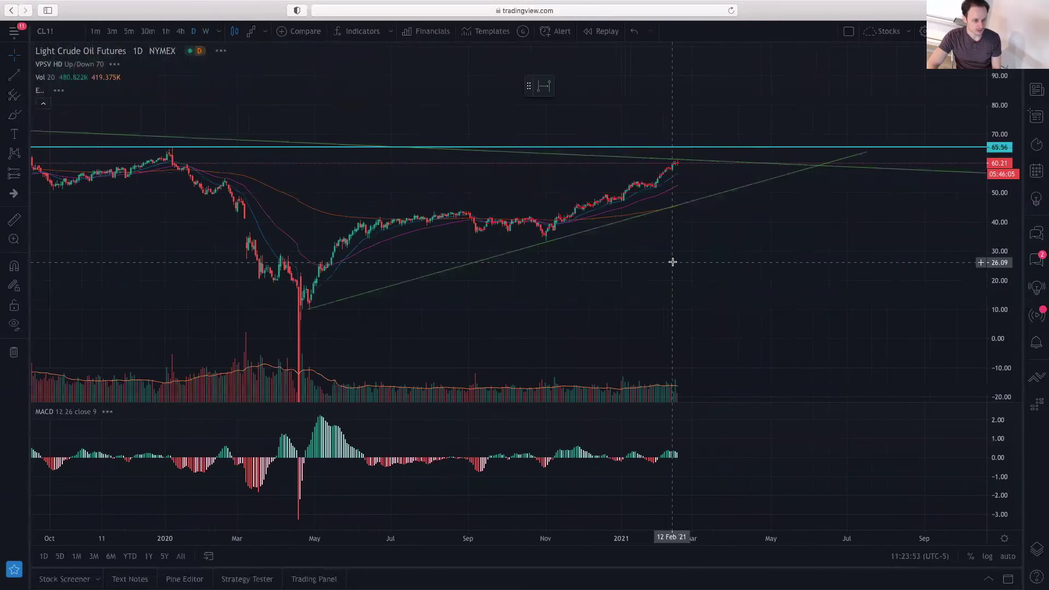
{"action": "scroll", "coordinate": [755, 327], "scroll_direction": "up", "scroll_amount": 5}
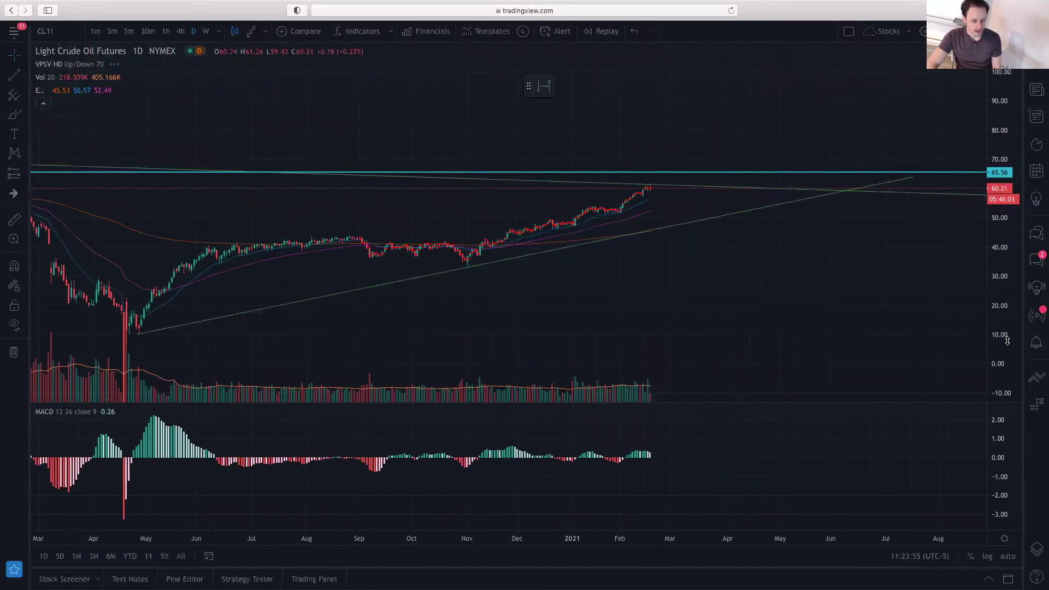
{"action": "scroll", "coordinate": [672, 241], "scroll_direction": "up", "scroll_amount": 3}
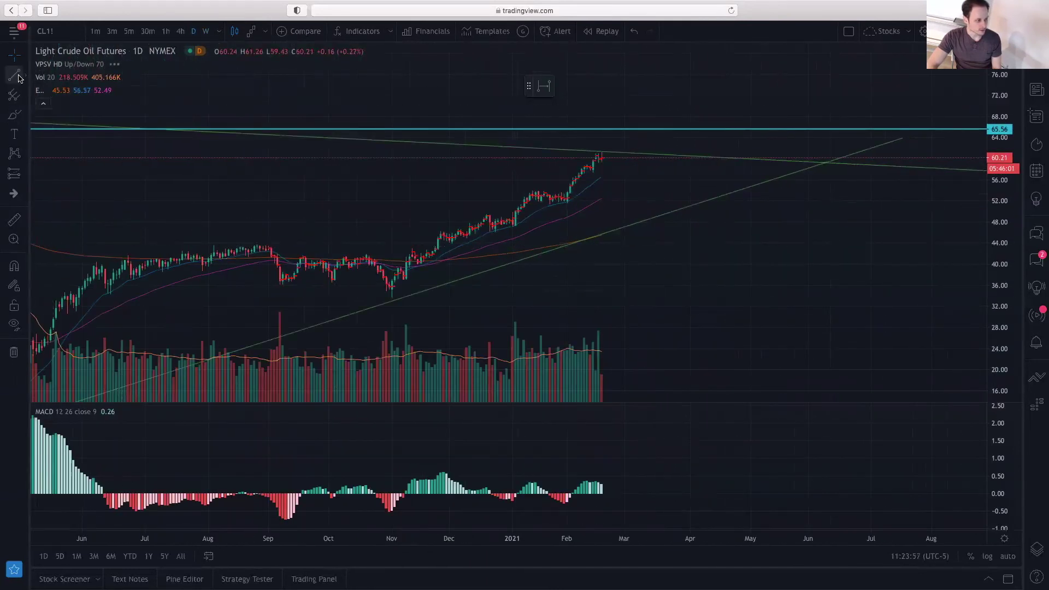
{"action": "left_click", "coordinate": [14, 76]}
Step: Draw a steeper trend line from the November 2020 low toward late March 2021
{"action": "left_click", "coordinate": [424, 264]}
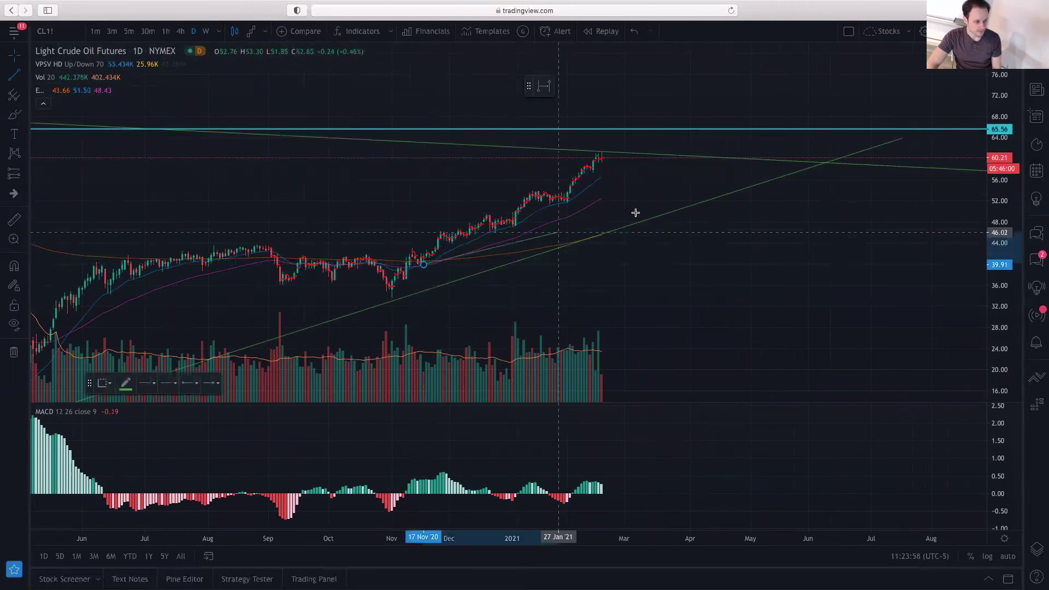
{"action": "left_click", "coordinate": [684, 154]}
{"action": "scroll", "coordinate": [711, 208], "scroll_direction": "down", "scroll_amount": 3}
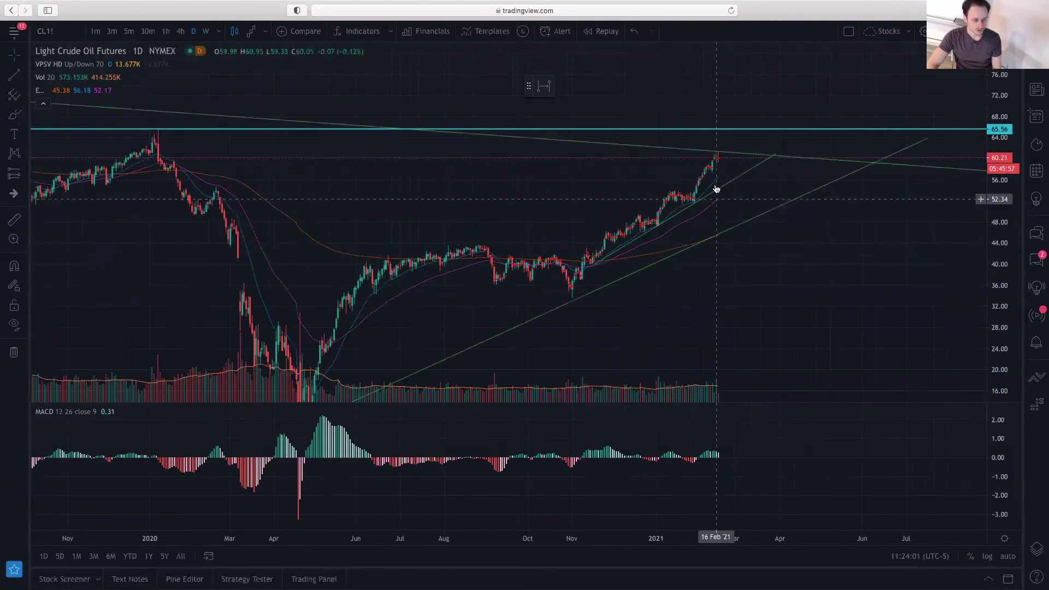
{"action": "scroll", "coordinate": [745, 224], "scroll_direction": "down", "scroll_amount": 3}
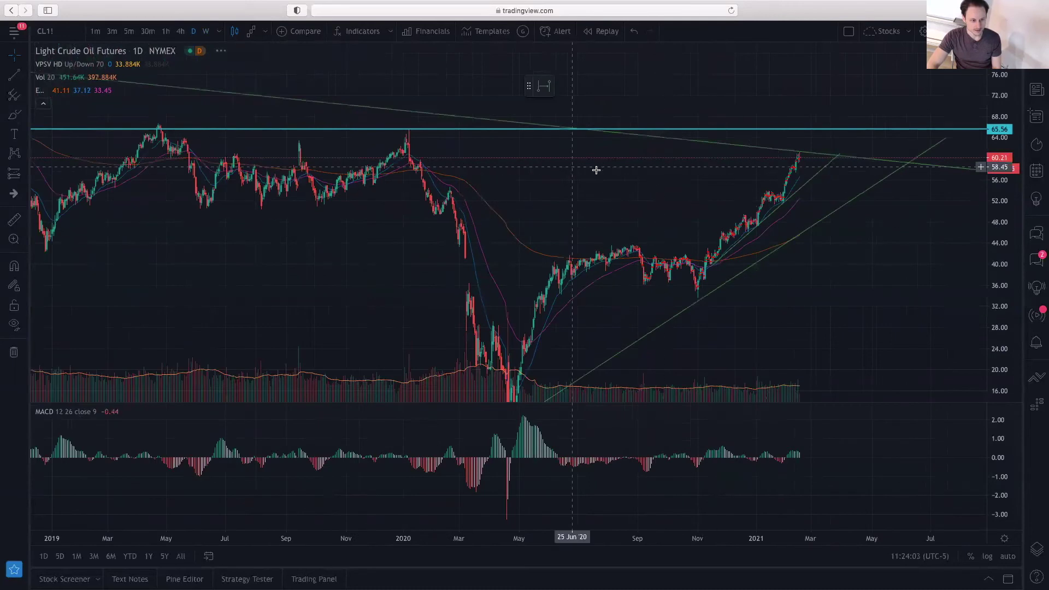
Step: Add a Fibonacci retracement on the daily chart from the 33.59 low to the 61.37 high
{"action": "left_click", "coordinate": [210, 32]}
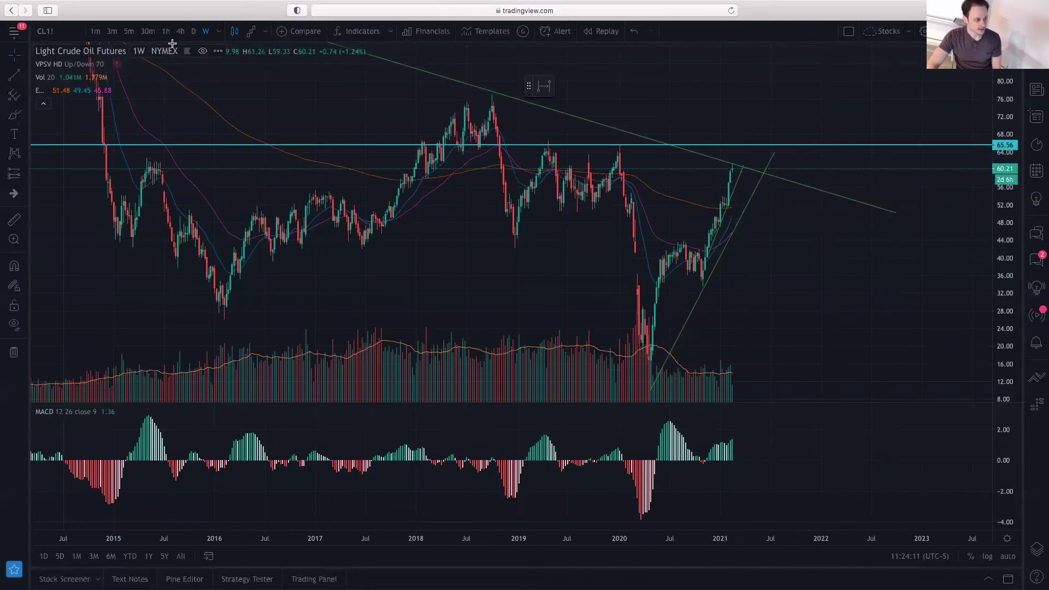
{"action": "left_click", "coordinate": [193, 31]}
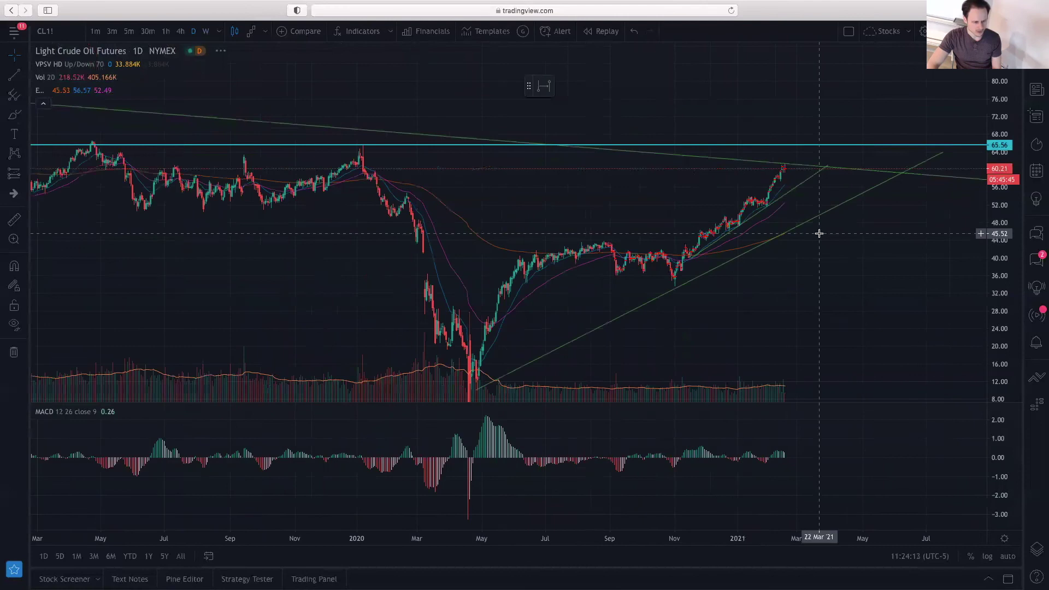
{"action": "scroll", "coordinate": [874, 252], "scroll_direction": "up", "scroll_amount": 2}
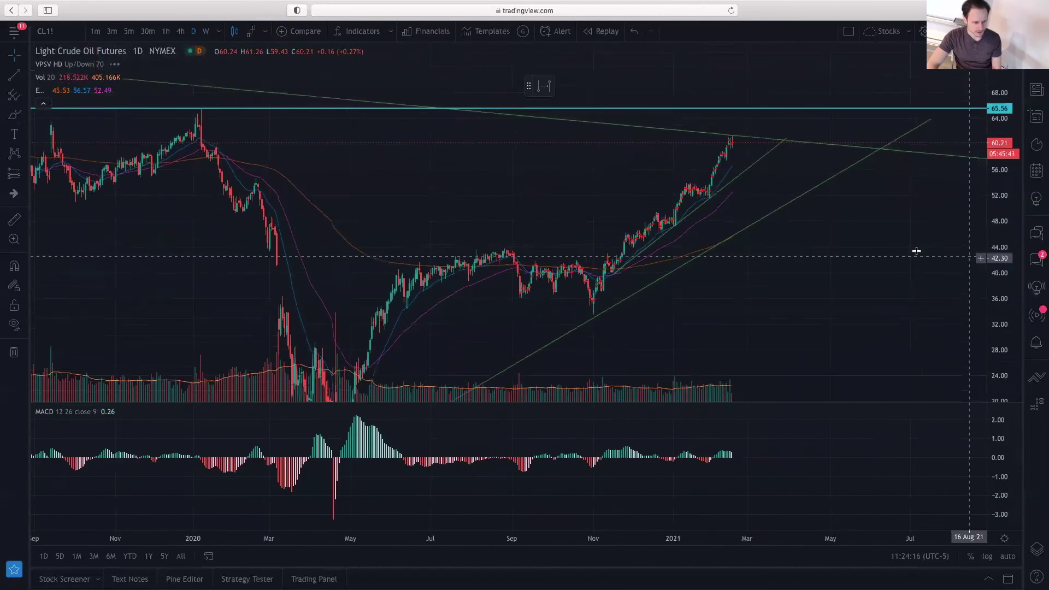
{"action": "scroll", "coordinate": [825, 293], "scroll_direction": "right", "scroll_amount": 2}
{"action": "scroll", "coordinate": [816, 288], "scroll_direction": "up", "scroll_amount": 2}
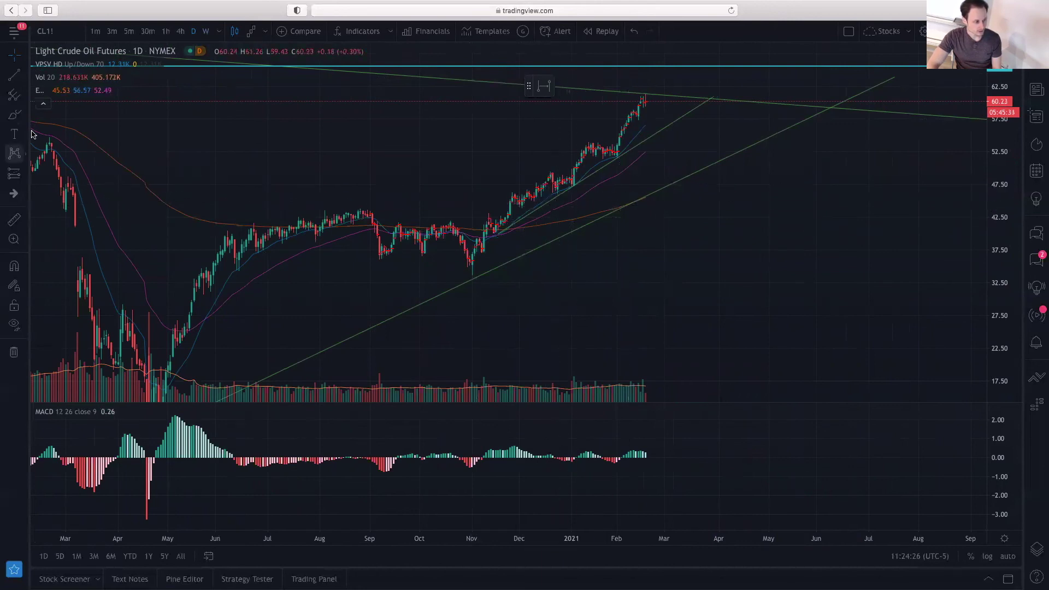
{"action": "left_click", "coordinate": [27, 96]}
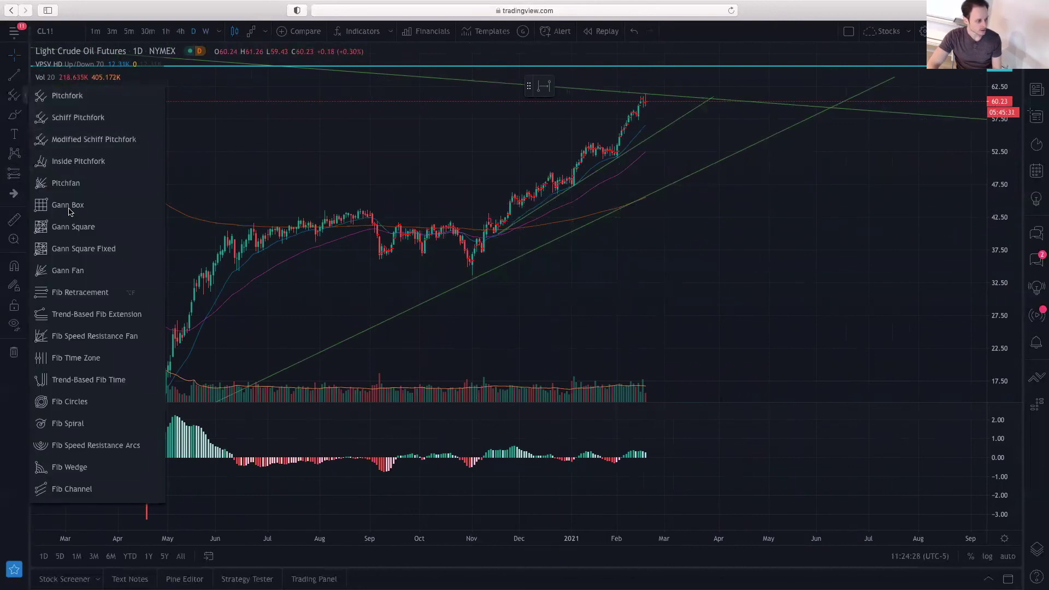
{"action": "left_click", "coordinate": [77, 292]}
{"action": "left_click", "coordinate": [393, 276]}
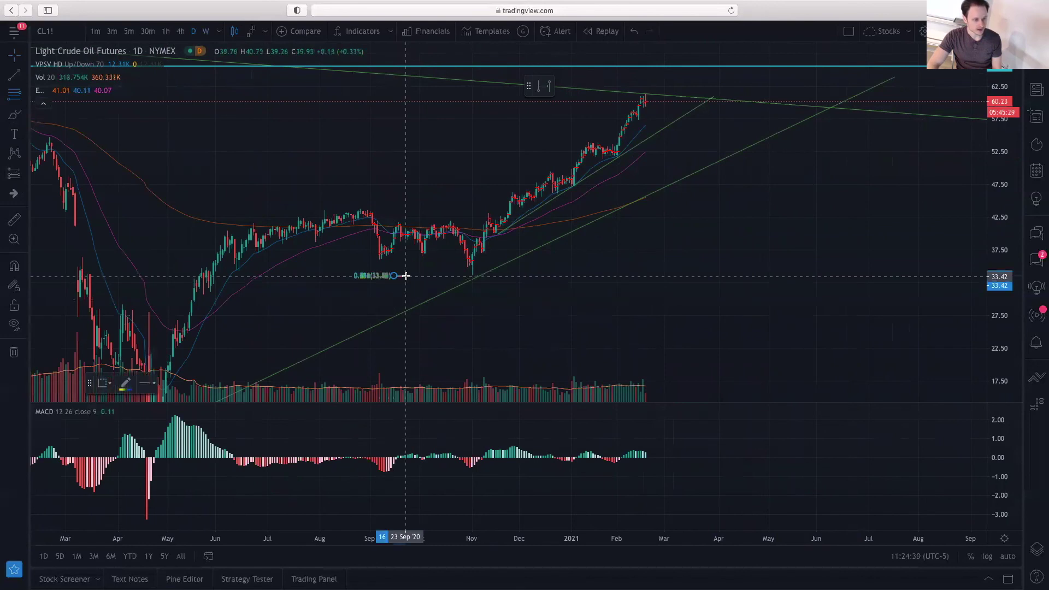
{"action": "left_click", "coordinate": [786, 93]}
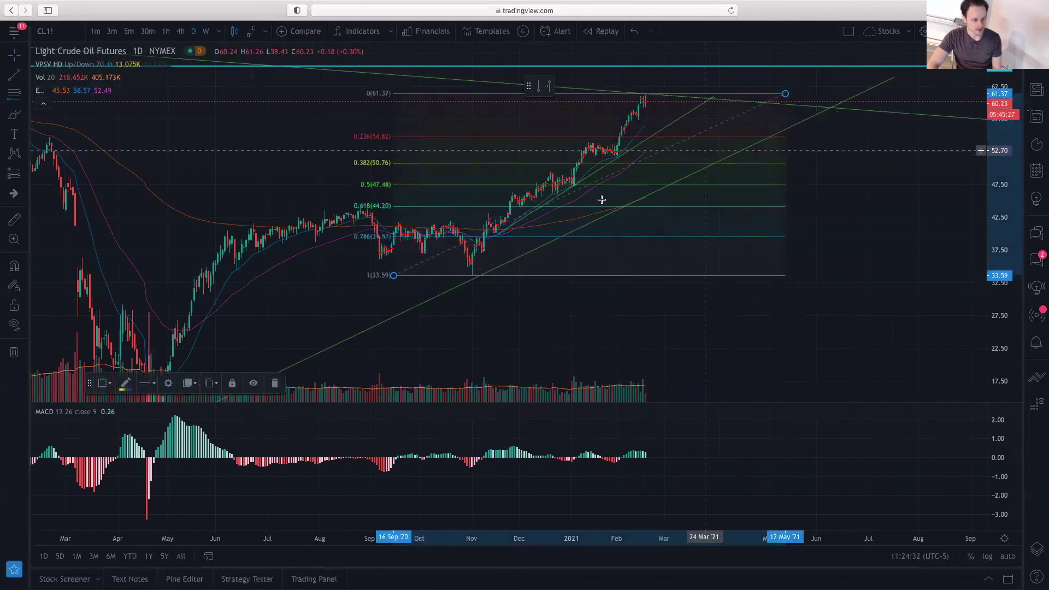